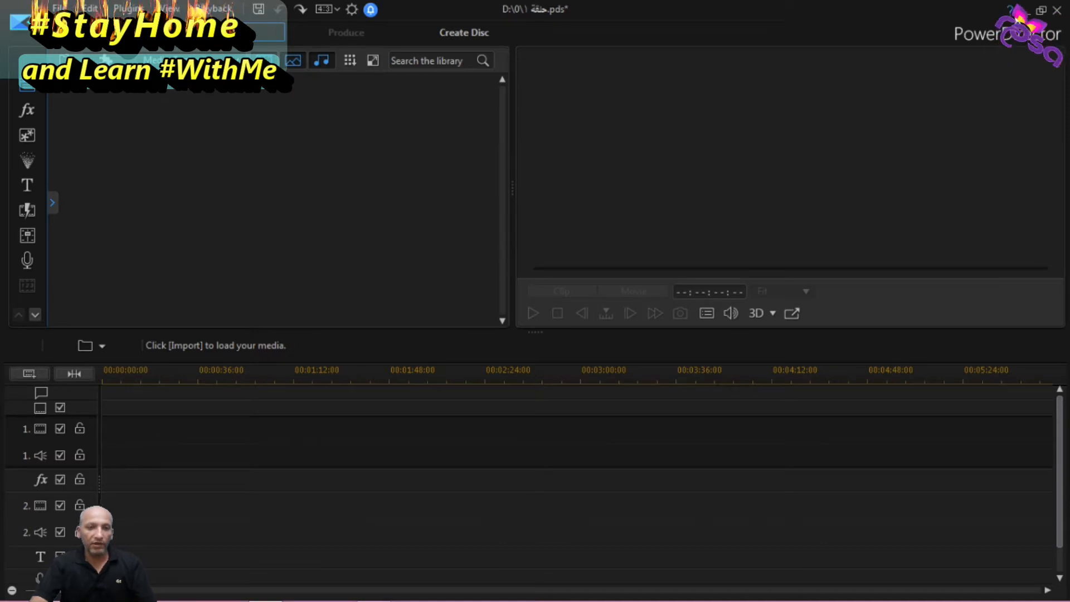
key(alt+Tab)
drag(496, 240, 102, 426)
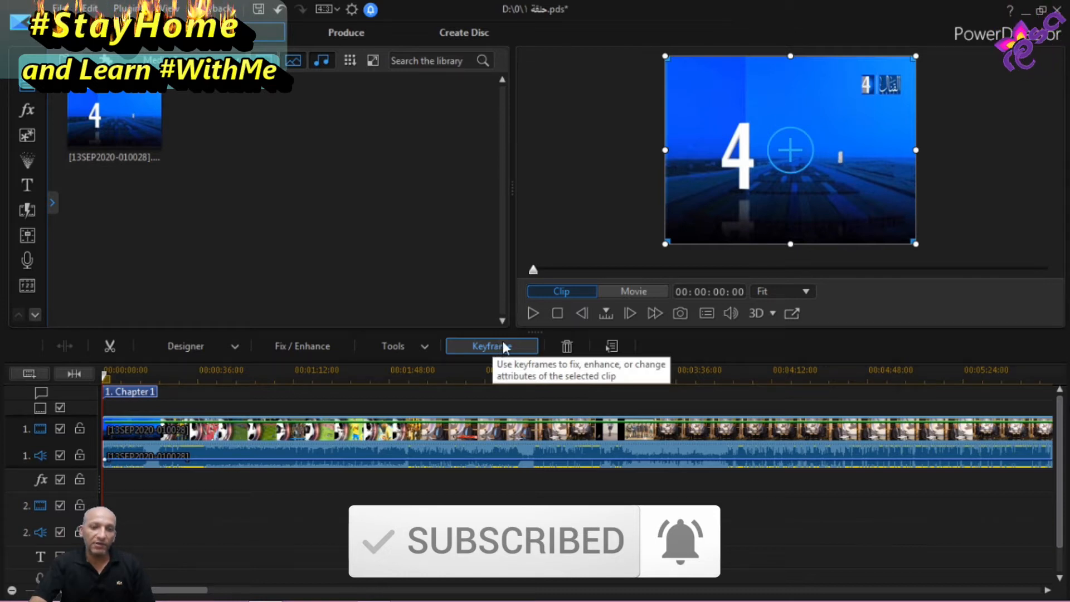
click(533, 314)
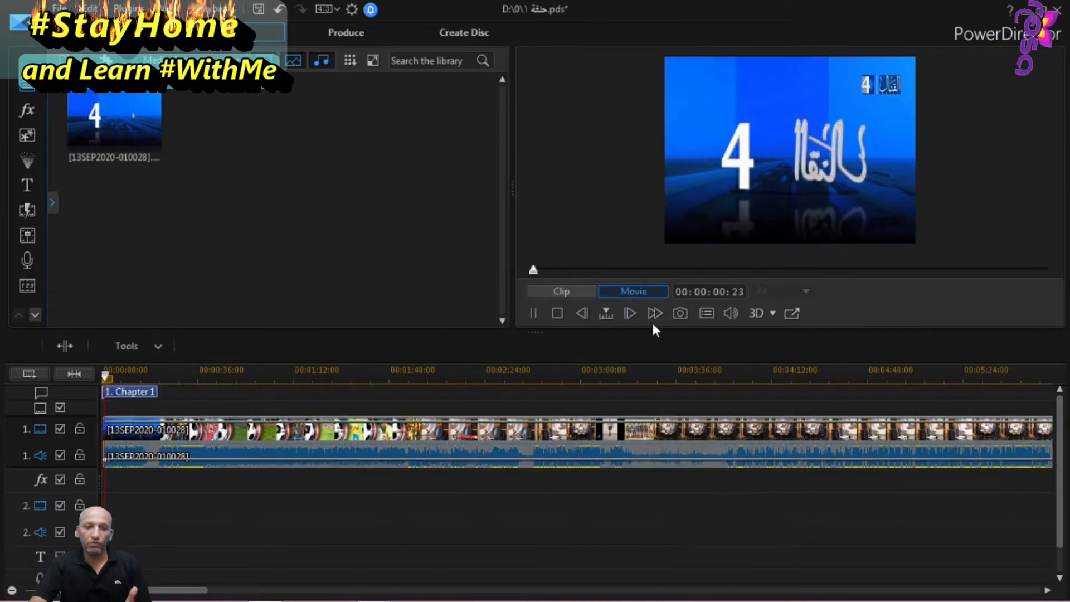
click(731, 314)
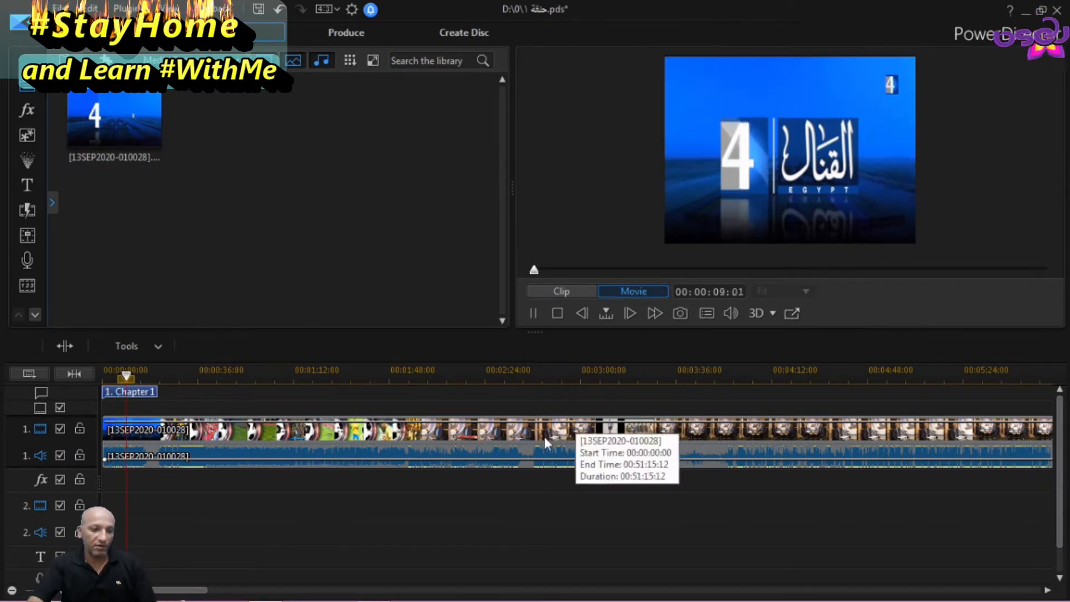
Step: Skip ahead to the end of the opening titles and pause playback just after the studio shot begins, at 00:01:55:17
click(299, 375)
click(371, 374)
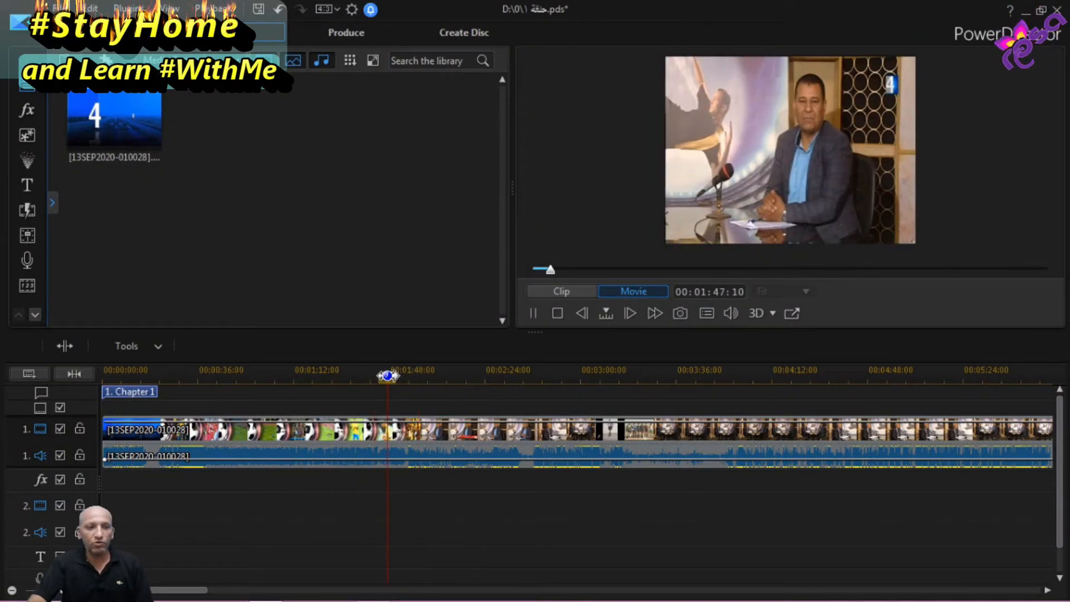
click(388, 375)
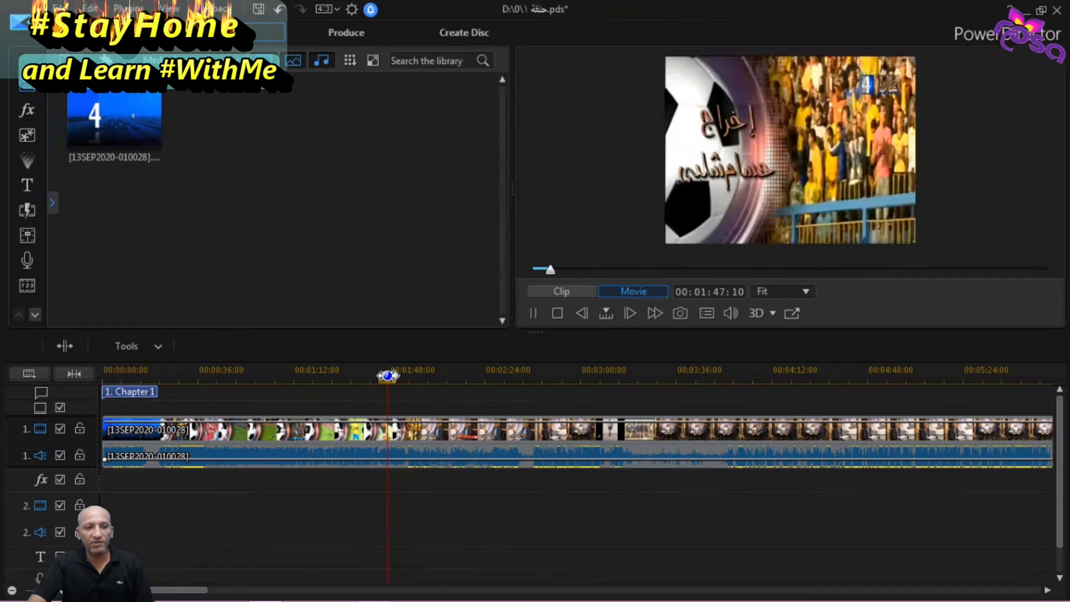
click(533, 314)
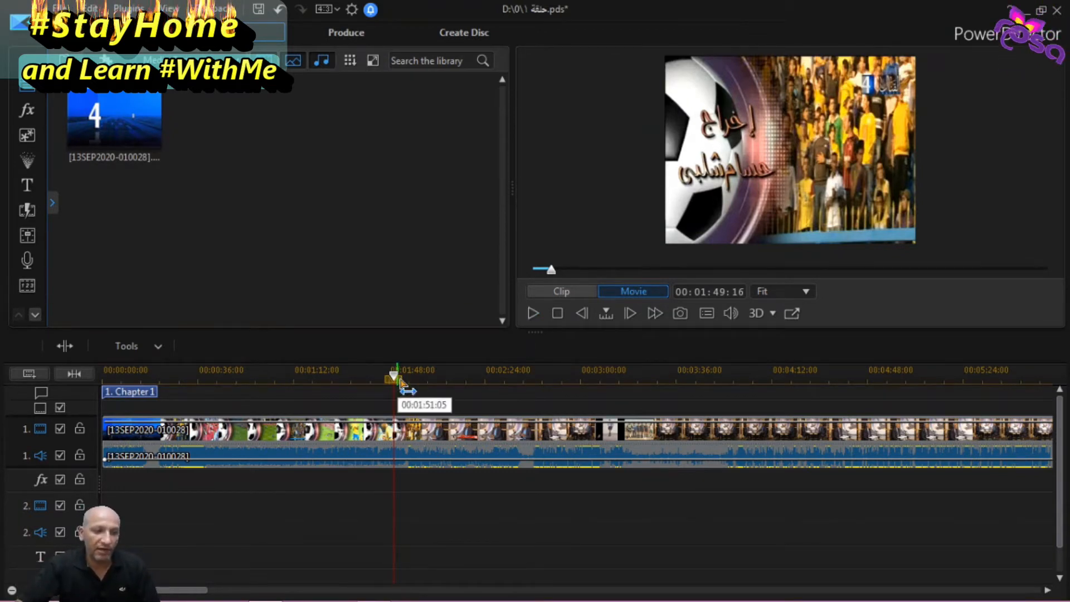
click(533, 312)
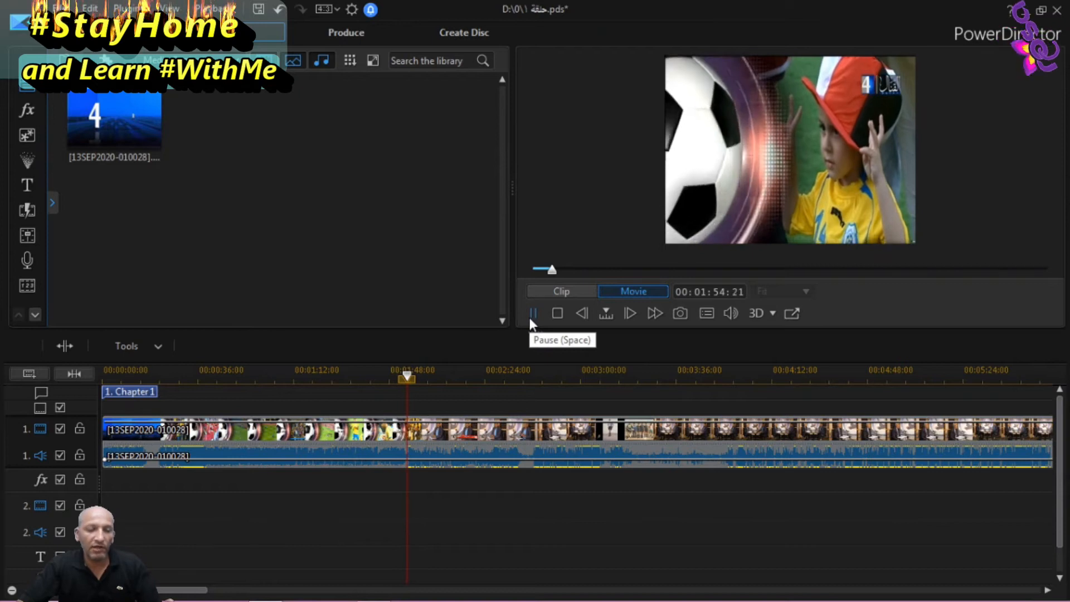
click(531, 318)
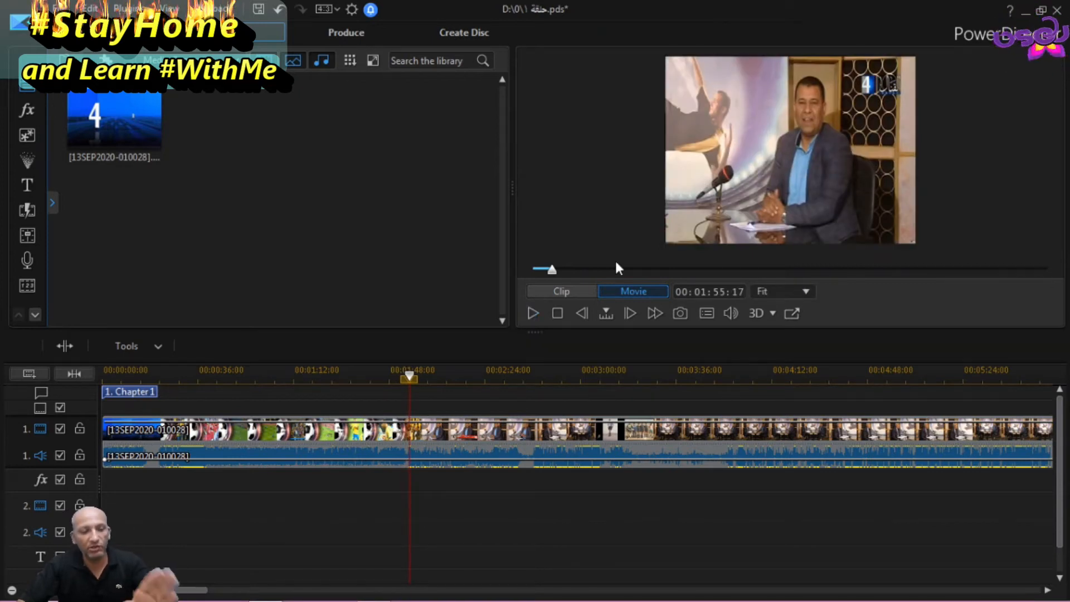
Step: Step through single frames to place the playhead on the first frame of the studio shot, at 00:01:55:05
click(581, 313)
click(581, 314)
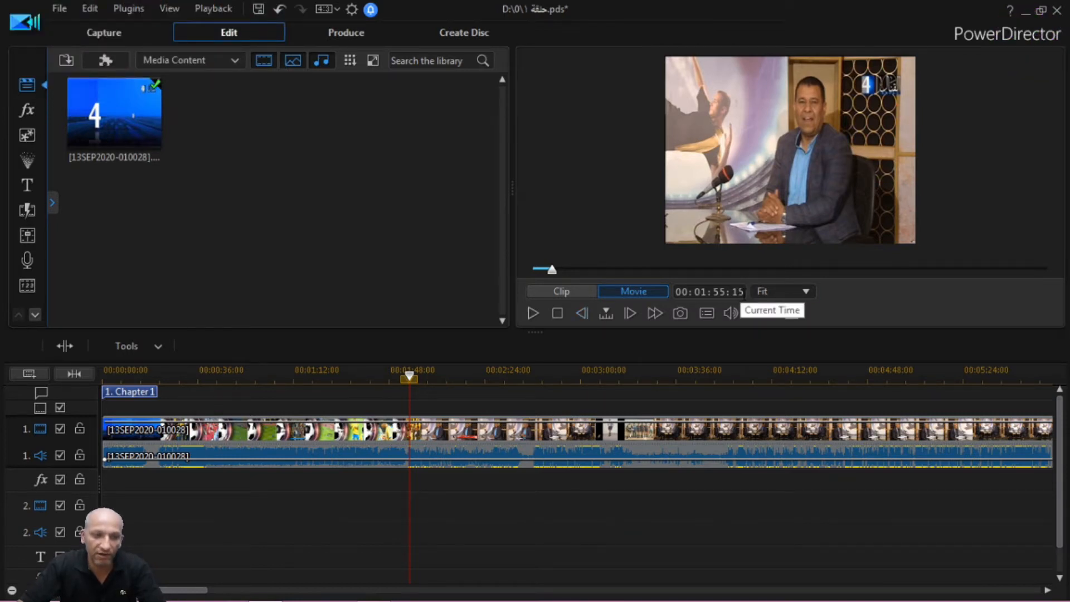
click(582, 311)
click(583, 311)
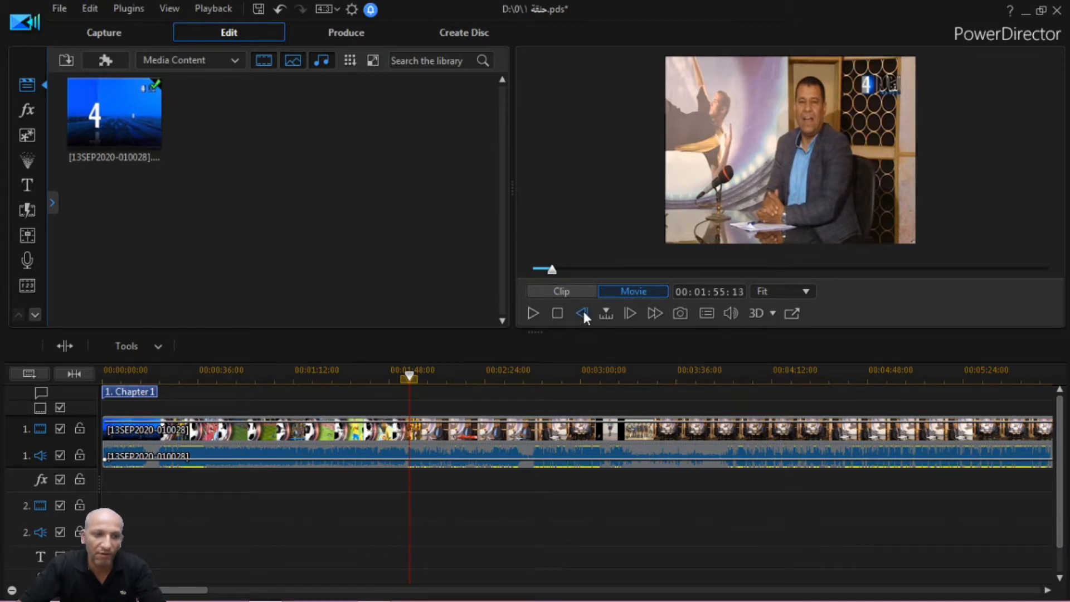
click(584, 311)
click(584, 311)
click(584, 311)
click(584, 311)
click(584, 311)
click(584, 311)
click(584, 311)
click(584, 311)
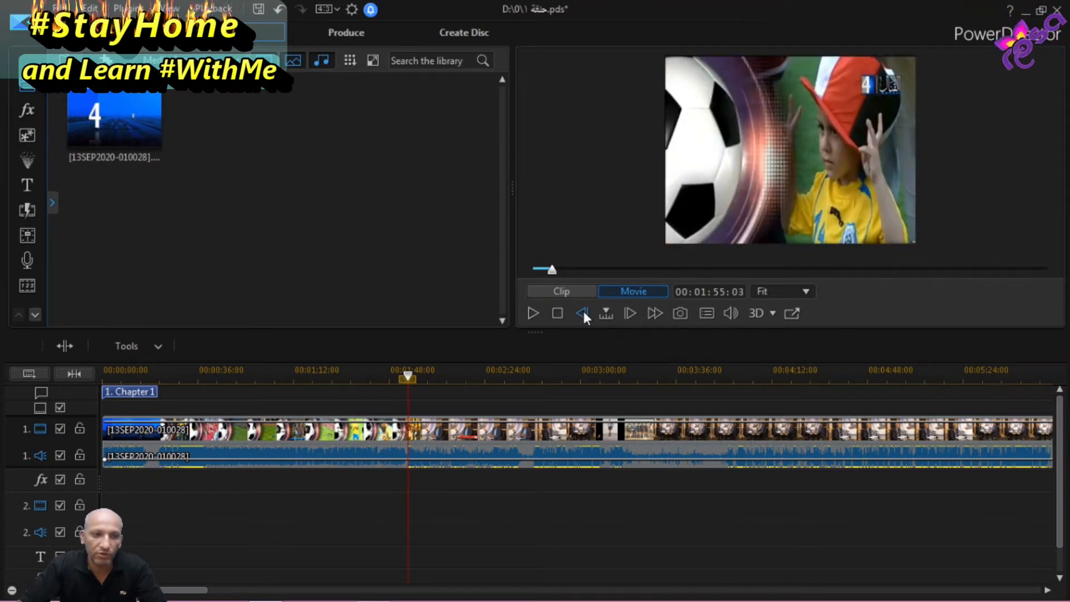
click(630, 315)
click(630, 315)
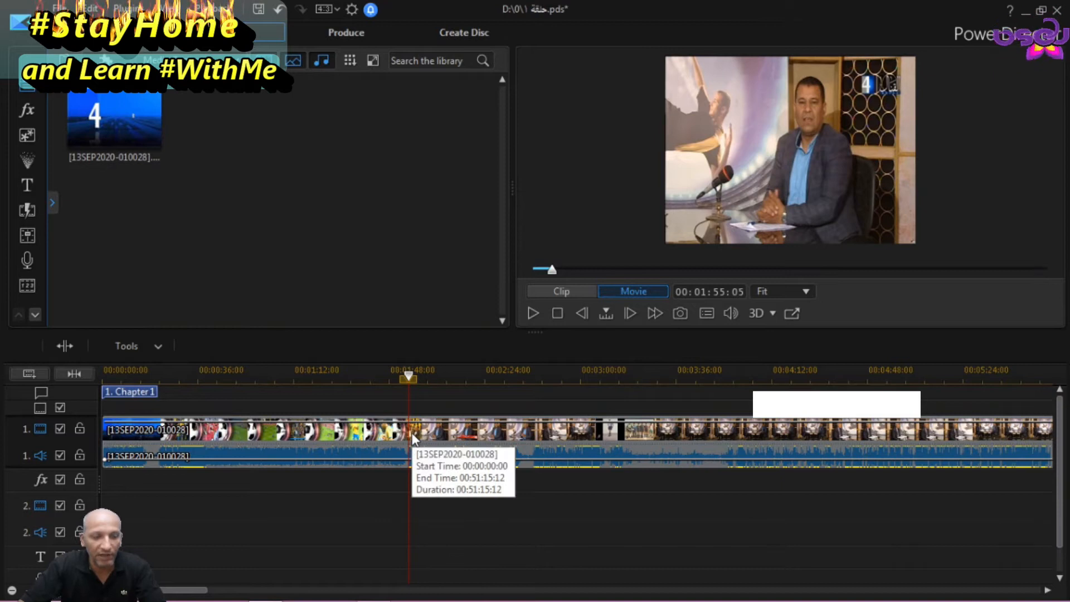
Step: Split the clip between the opening titles and the studio shot at 00:01:55:05, and move the second part to start at 00:02:22:01
click(583, 320)
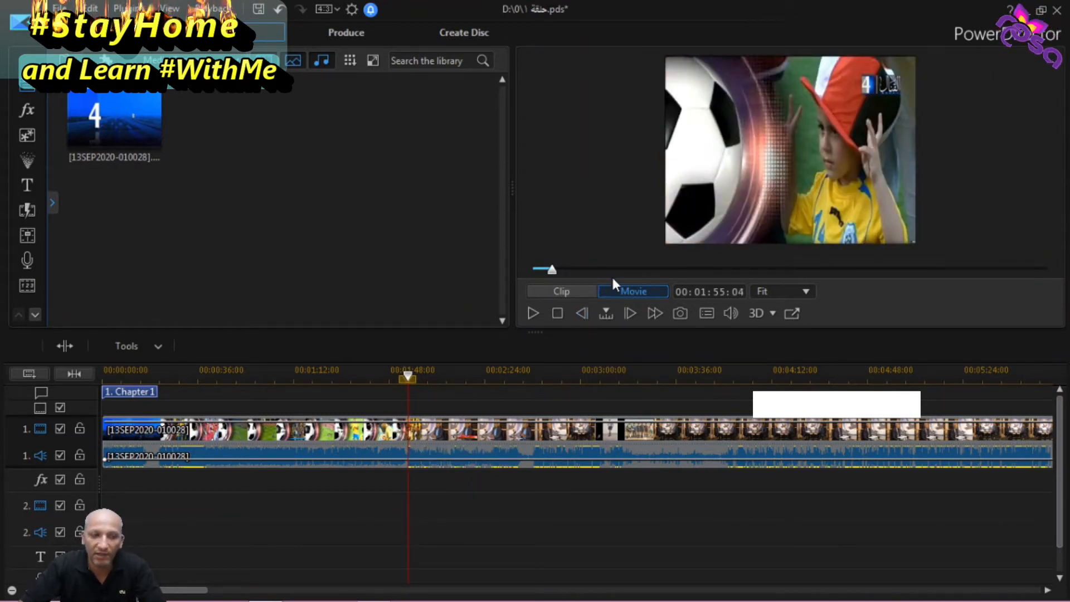
click(633, 316)
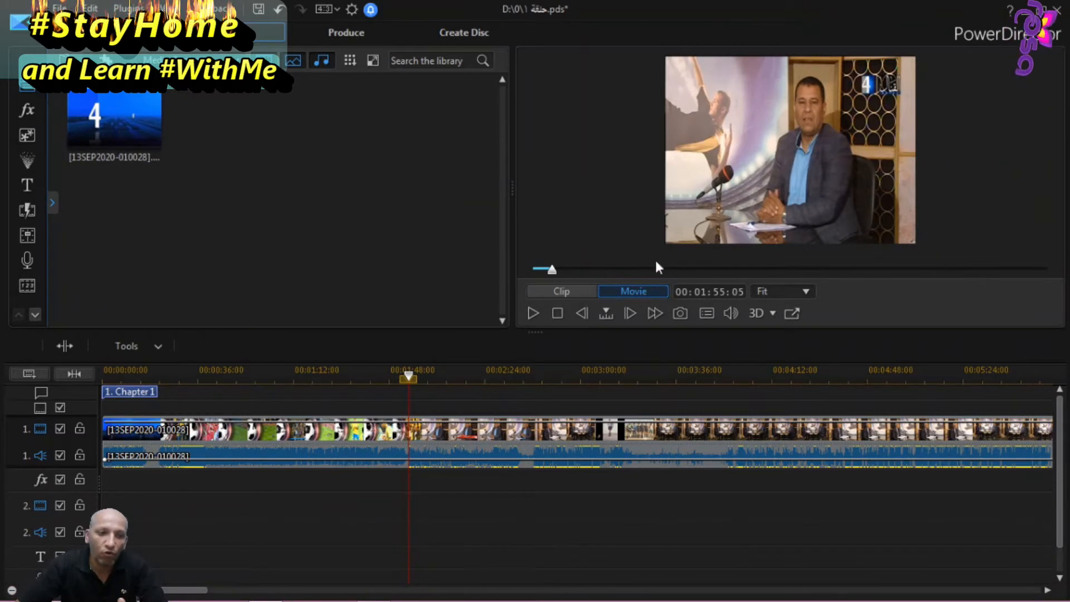
click(583, 312)
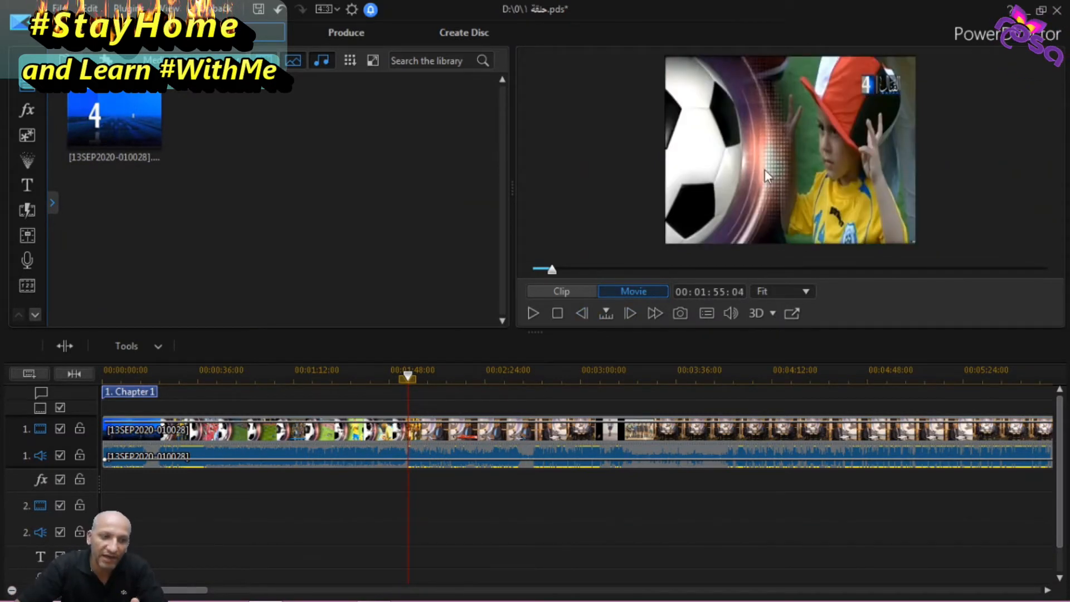
click(629, 316)
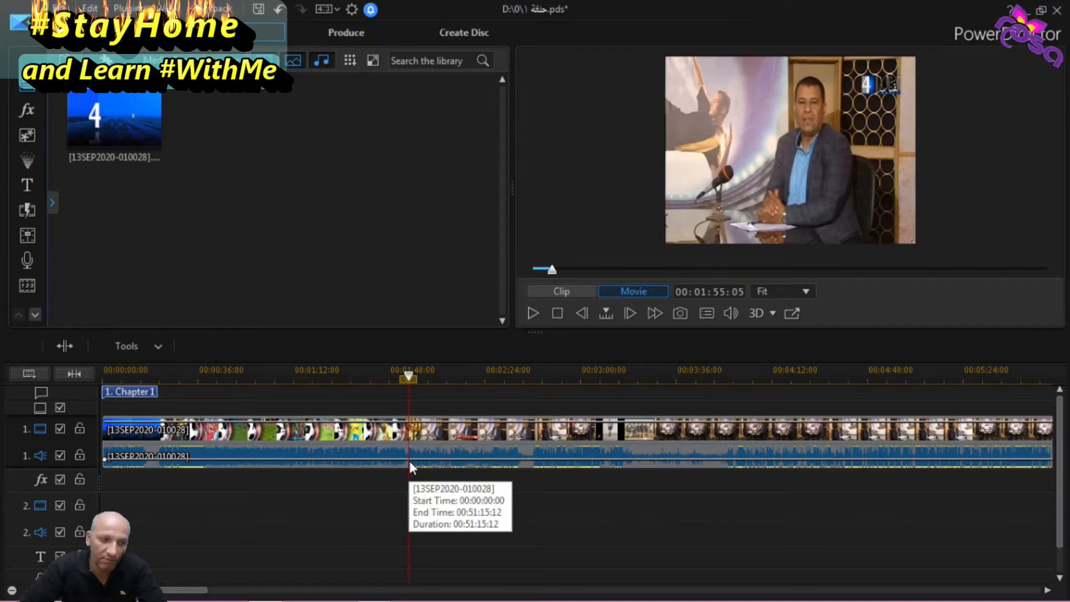
right_click(410, 433)
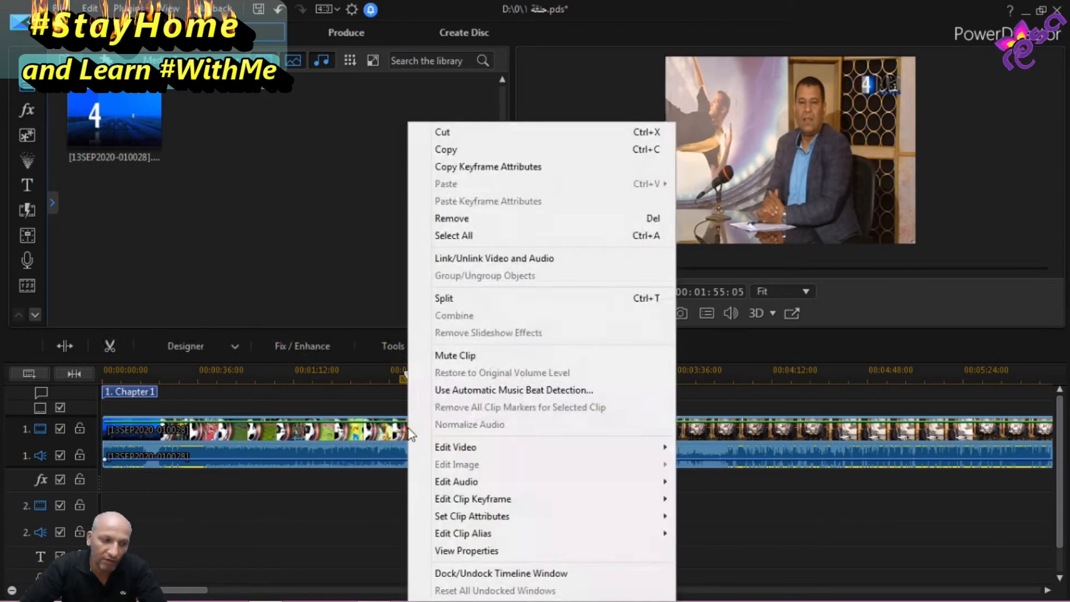
click(463, 300)
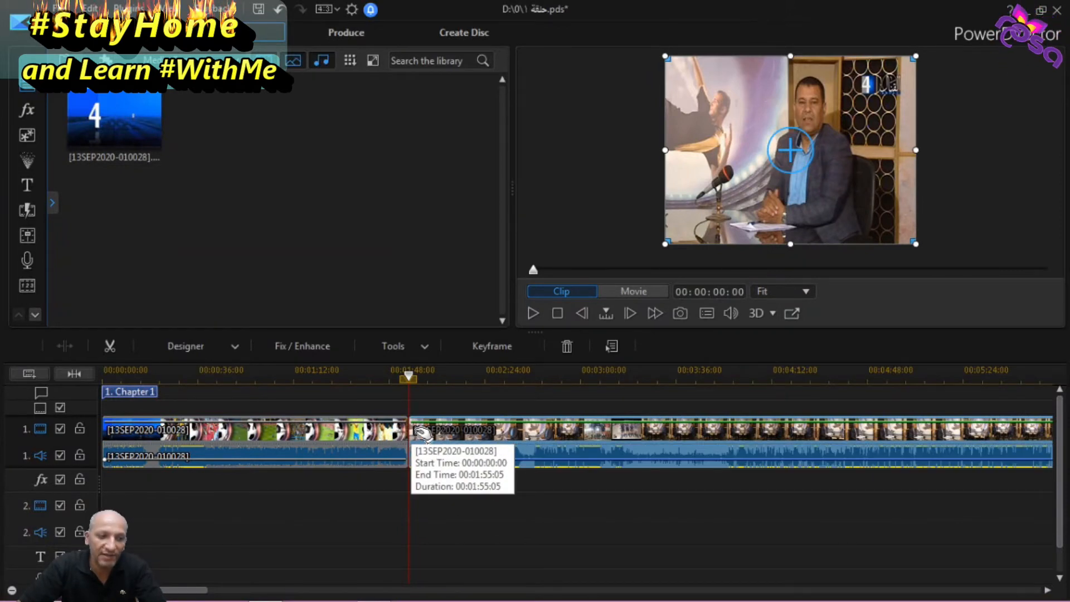
drag(411, 435, 509, 432)
Step: Check the frames at the cut: the end of the opening part, the gap, and the start of the second part
click(400, 439)
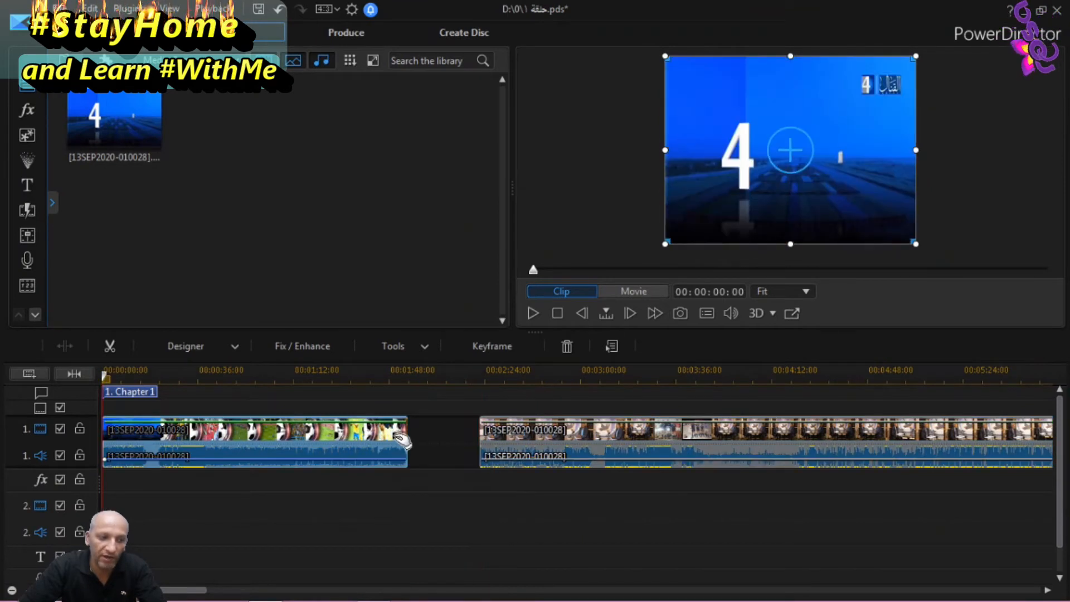
click(408, 375)
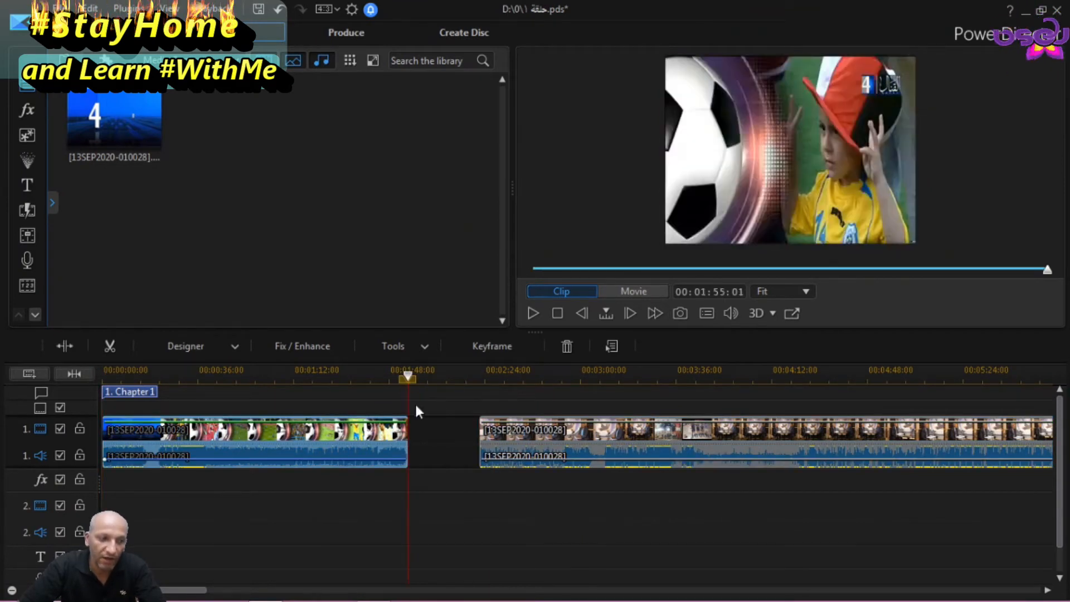
click(630, 292)
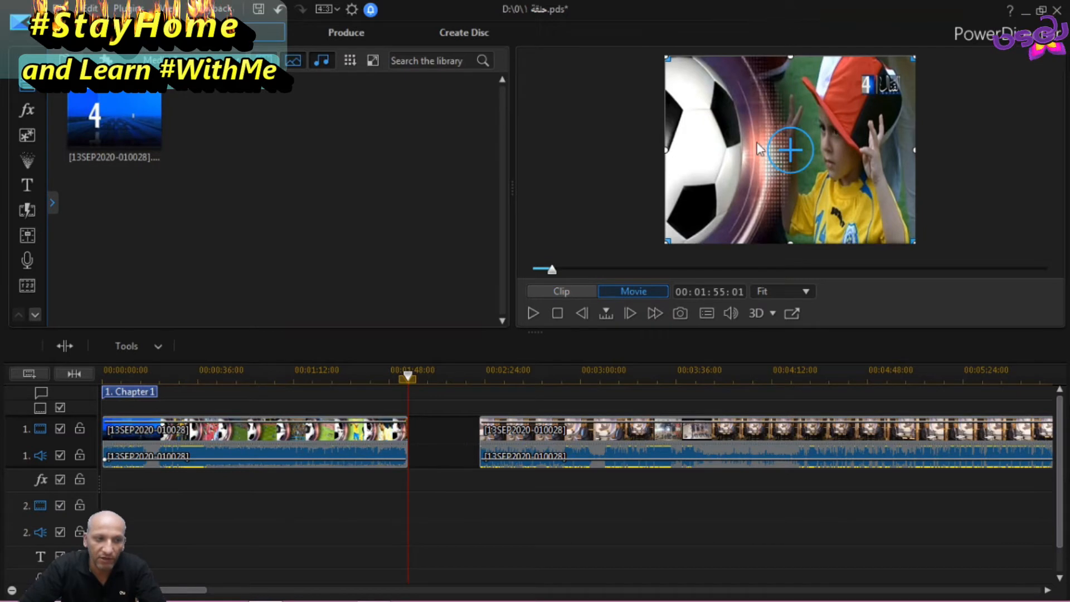
click(628, 319)
click(629, 319)
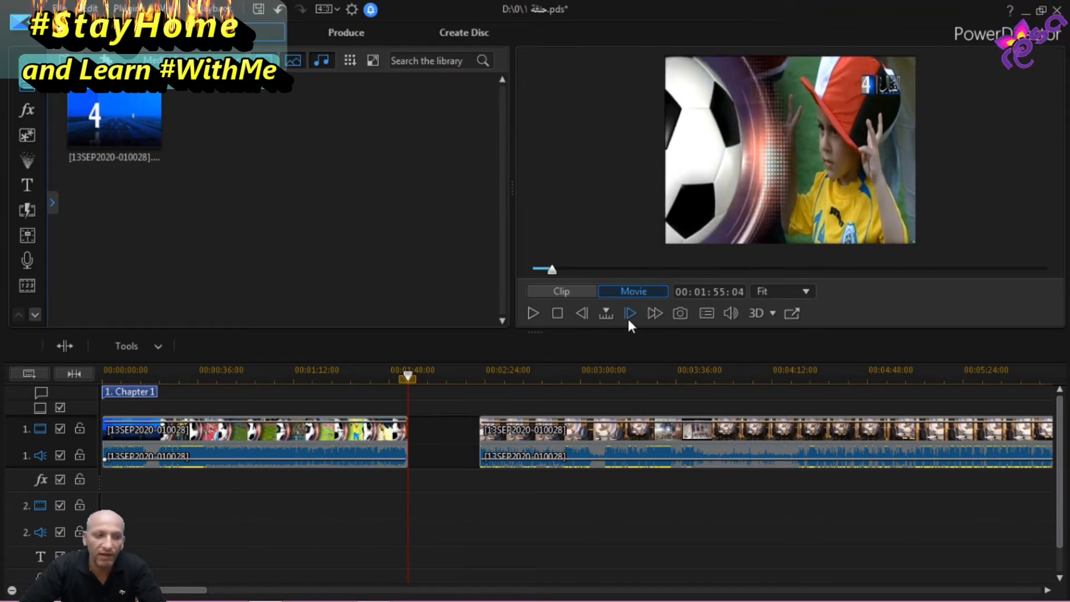
click(629, 319)
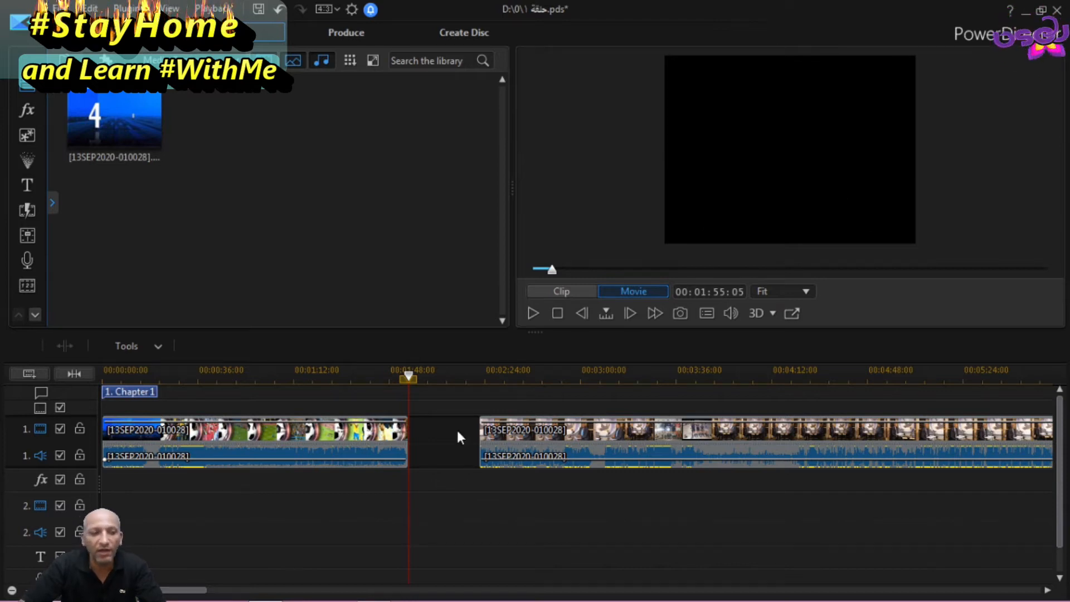
click(583, 321)
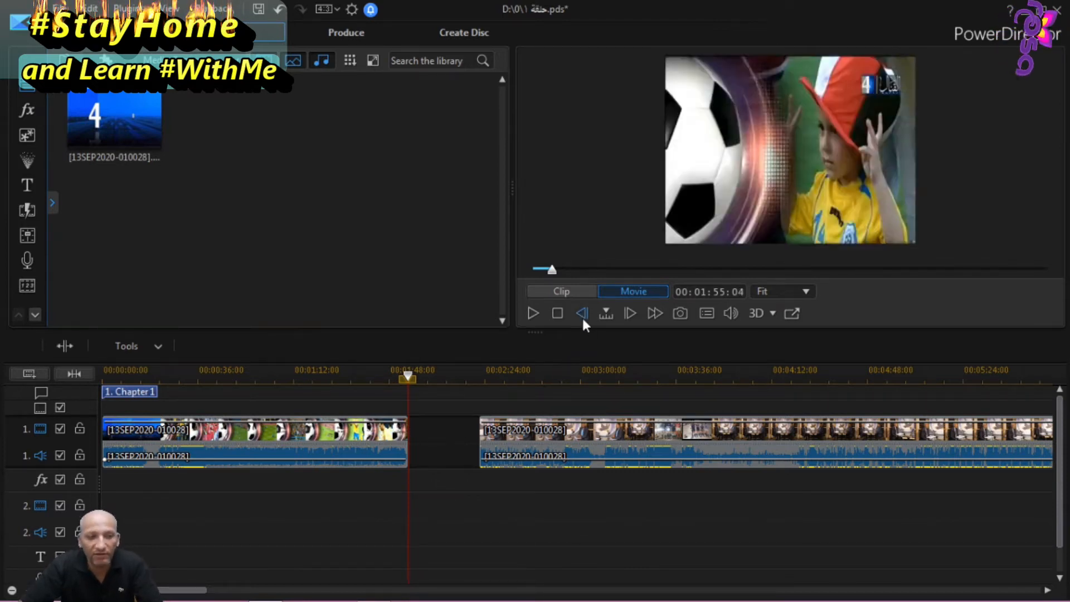
click(629, 314)
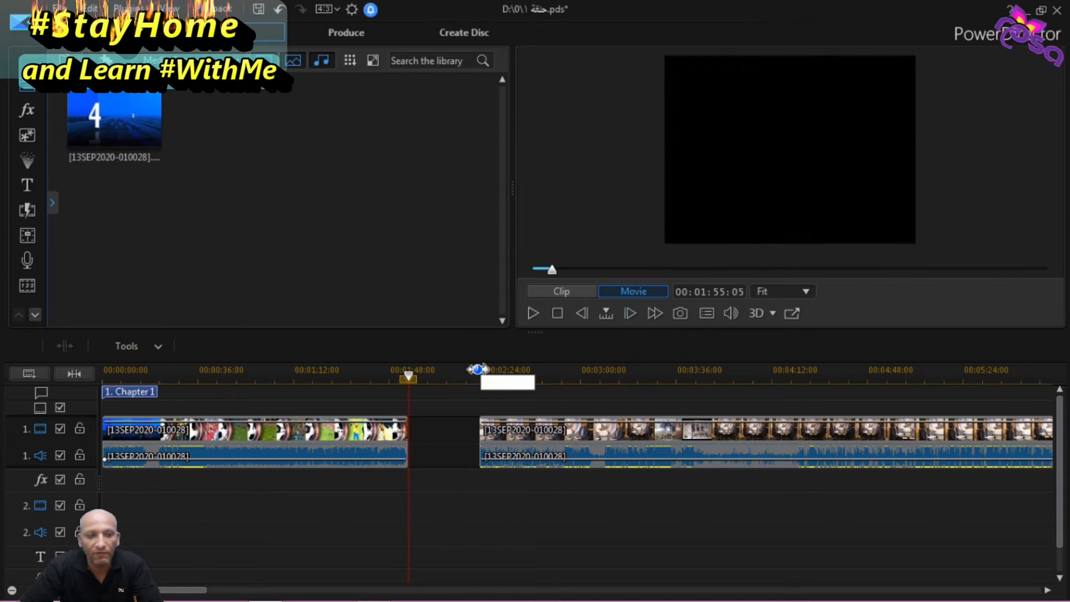
click(486, 433)
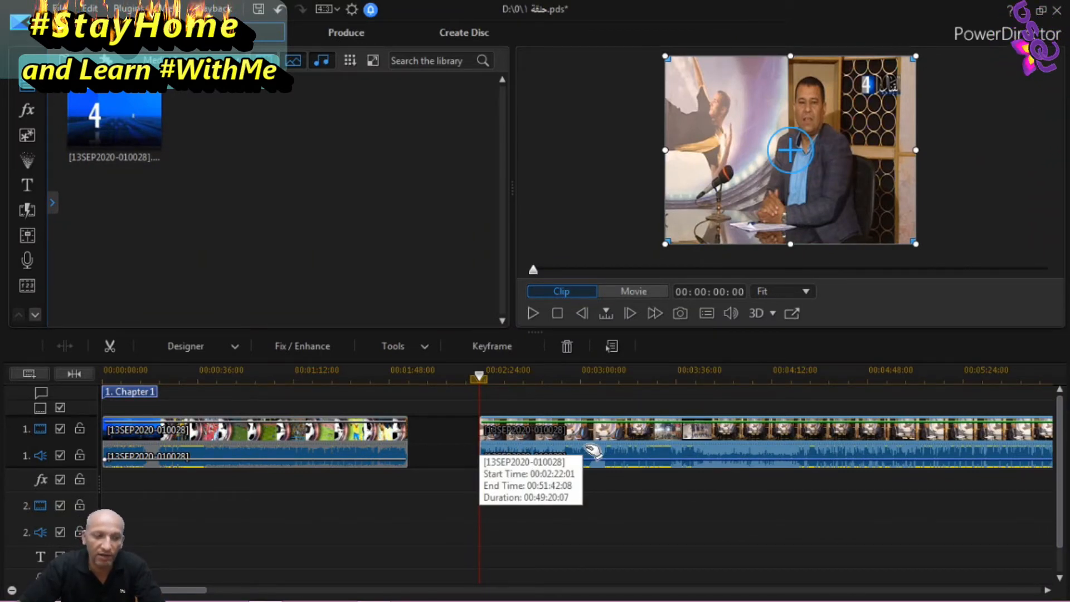
Step: Find the end of the studio footage by playing from 00:49:36:13, and pause once the closing titles begin, at 00:50:01:03
drag(201, 590, 885, 577)
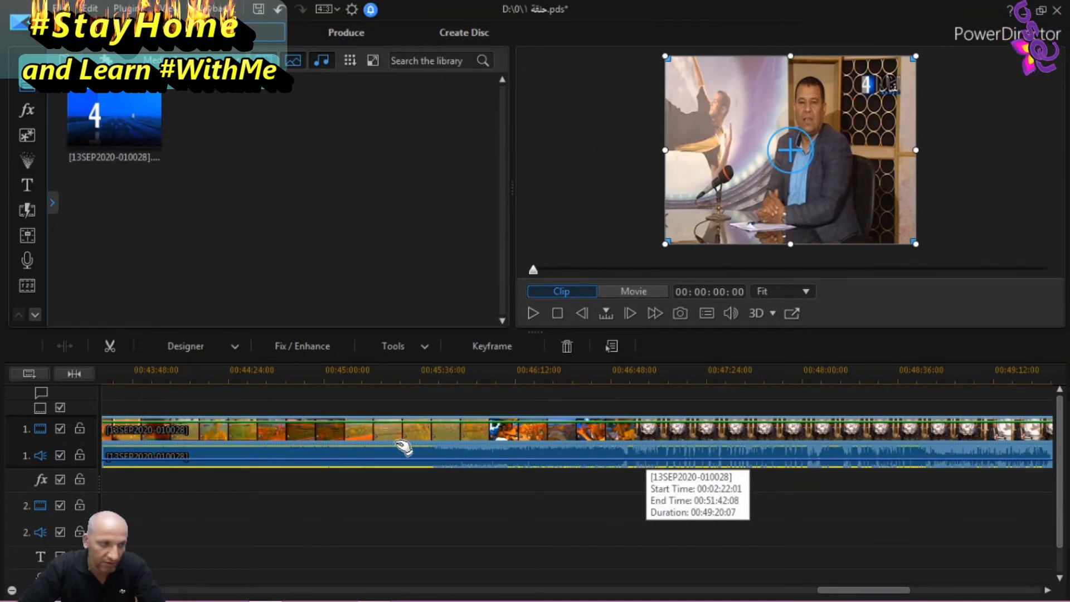
click(575, 375)
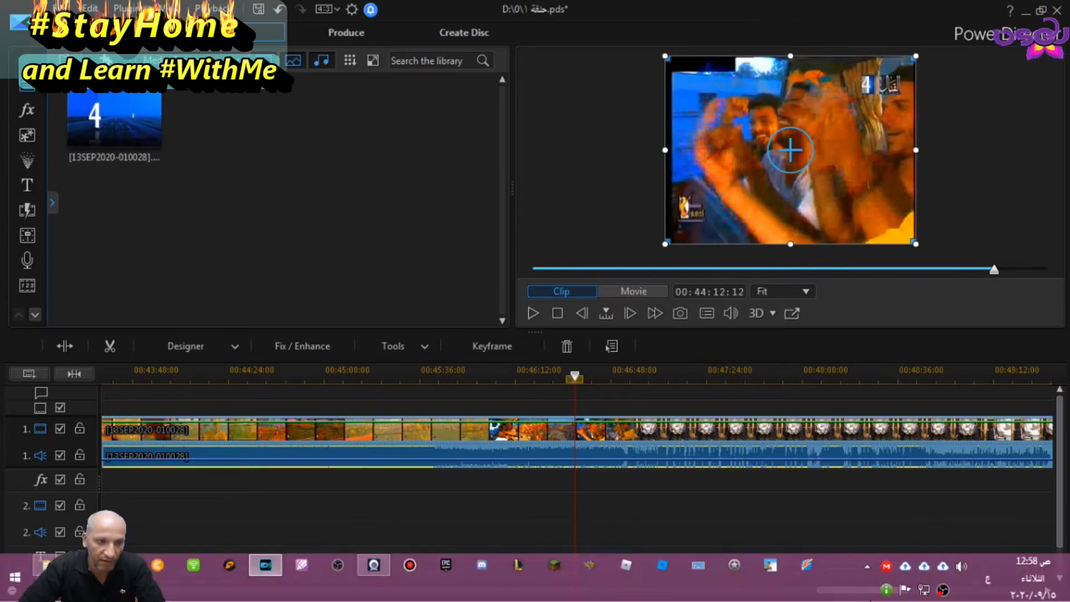
drag(880, 590, 936, 588)
click(631, 376)
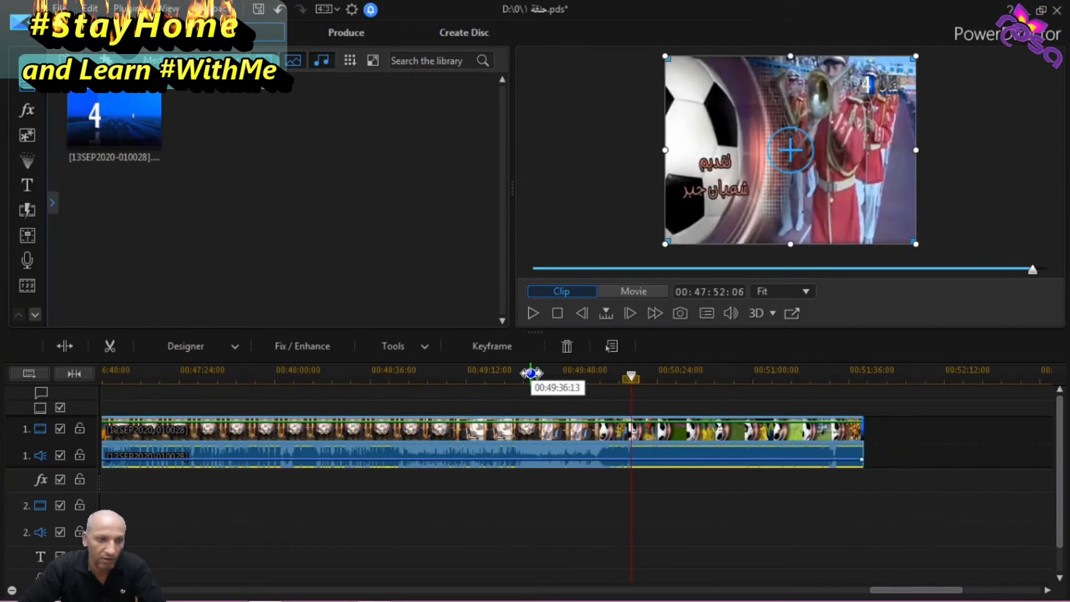
click(531, 373)
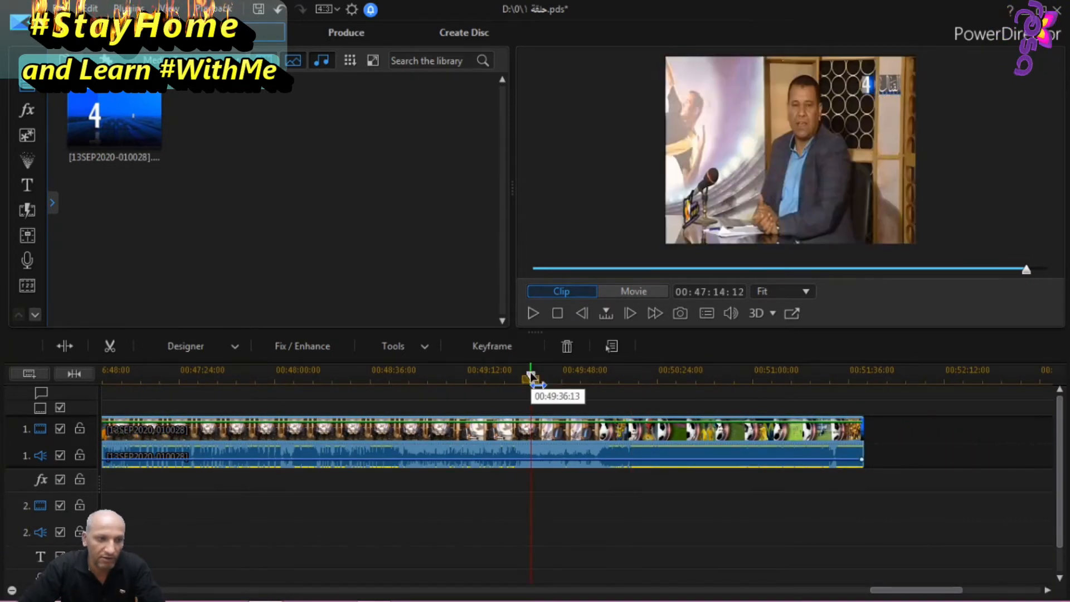
click(533, 313)
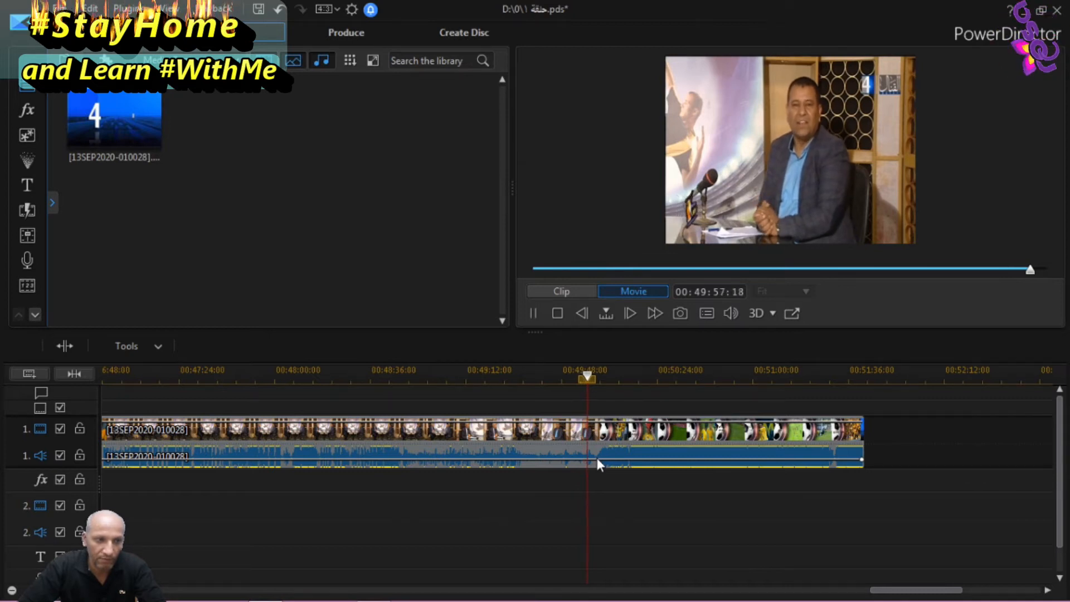
click(533, 312)
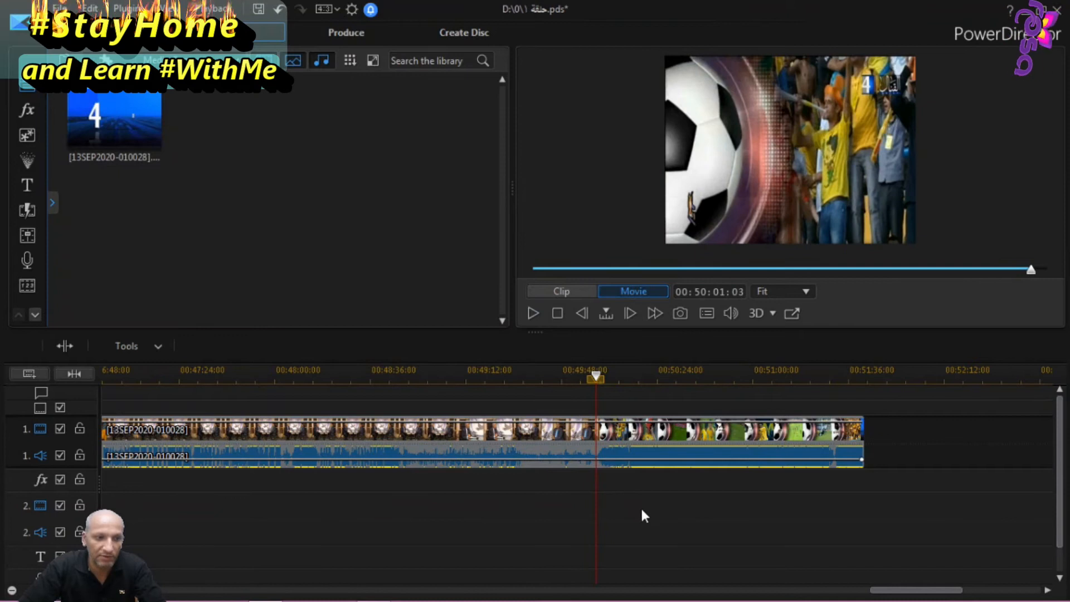
Step: Step through single frames to place the playhead on the first frame of the closing titles, at 00:50:00:19
click(586, 317)
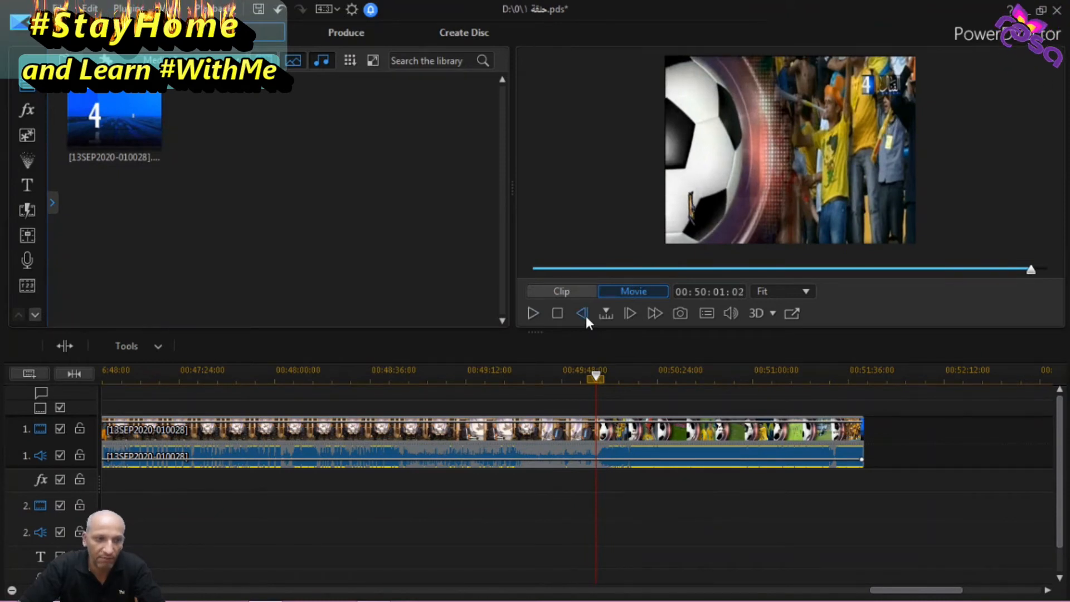
click(586, 317)
click(586, 317)
click(586, 317)
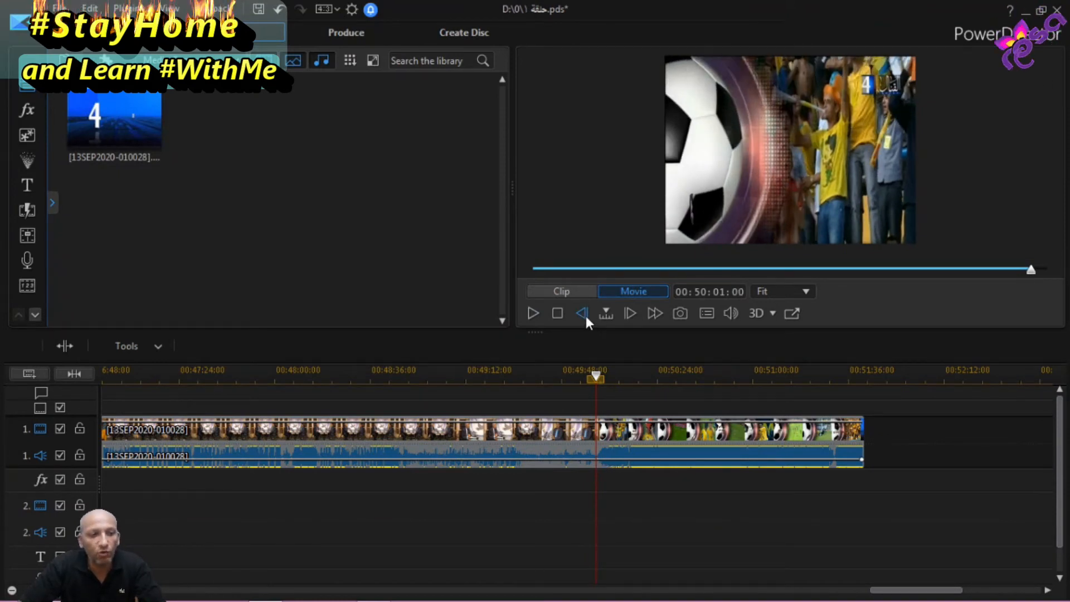
click(586, 316)
click(586, 316)
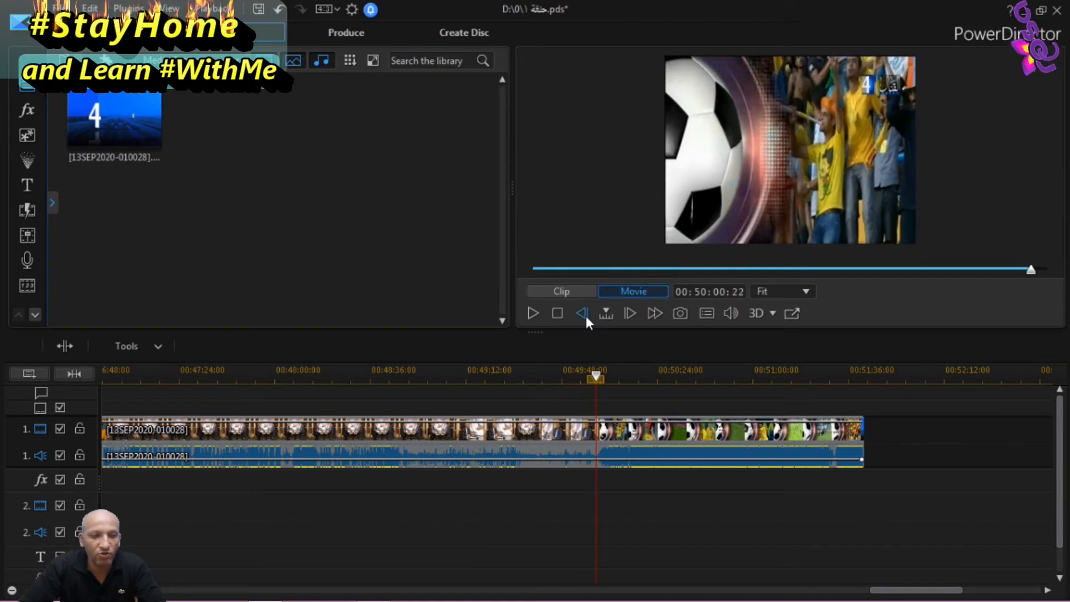
click(586, 316)
click(586, 317)
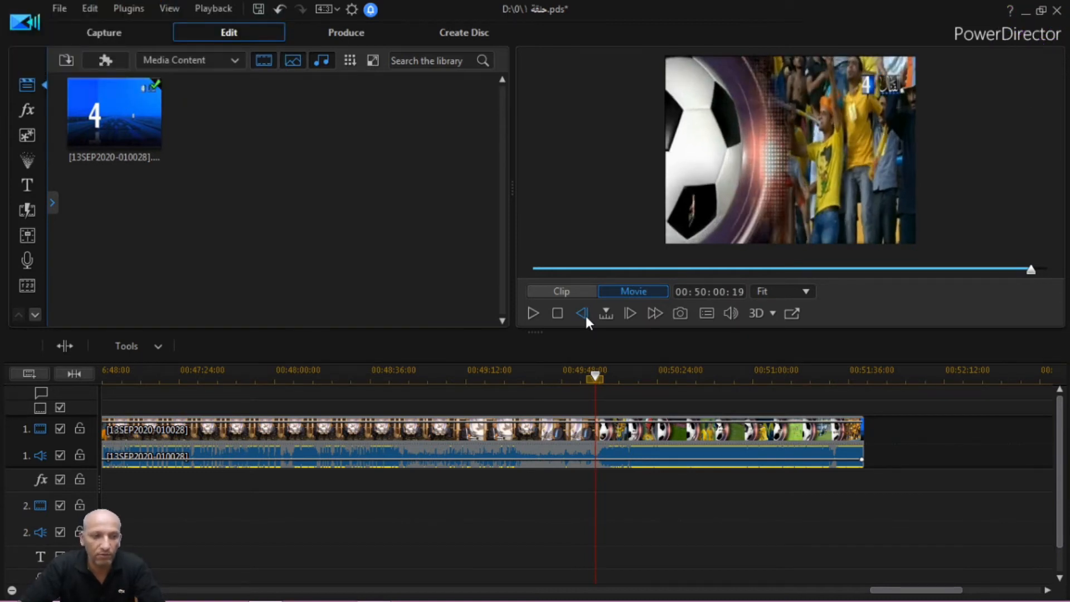
click(584, 313)
click(584, 314)
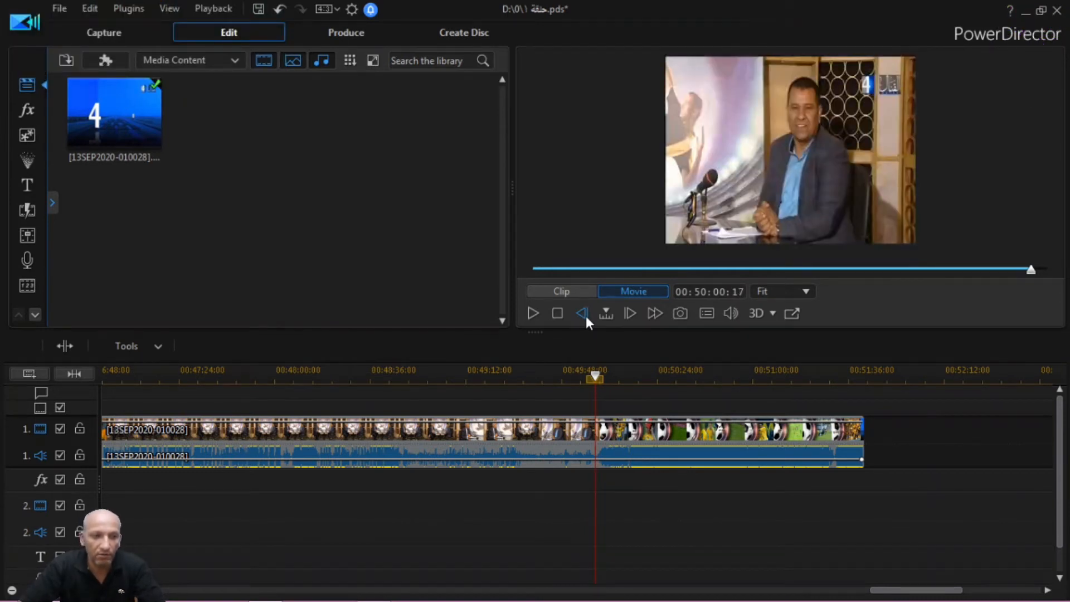
click(630, 313)
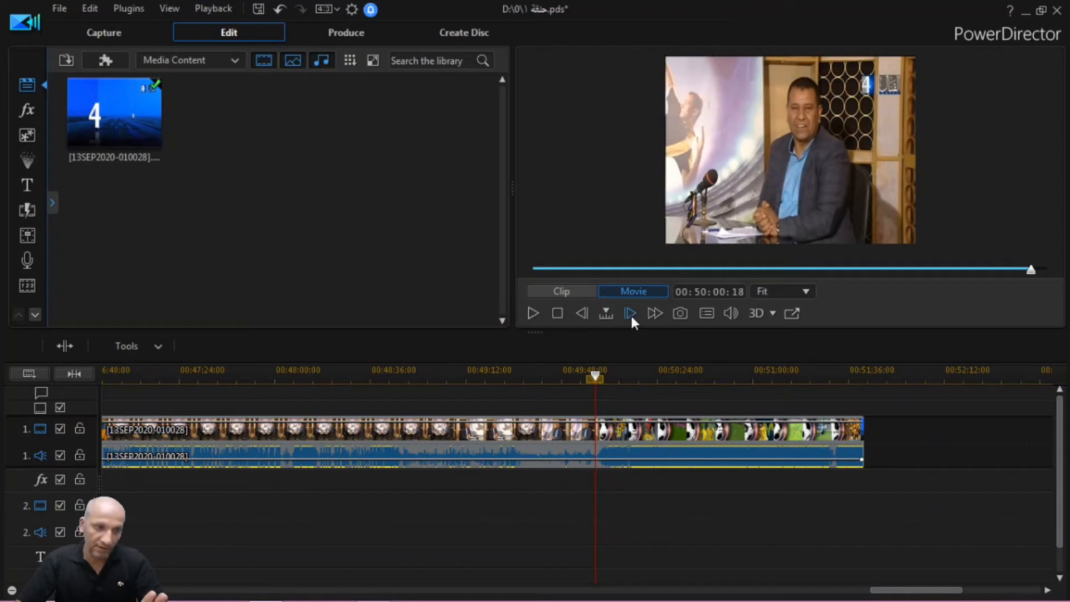
click(630, 313)
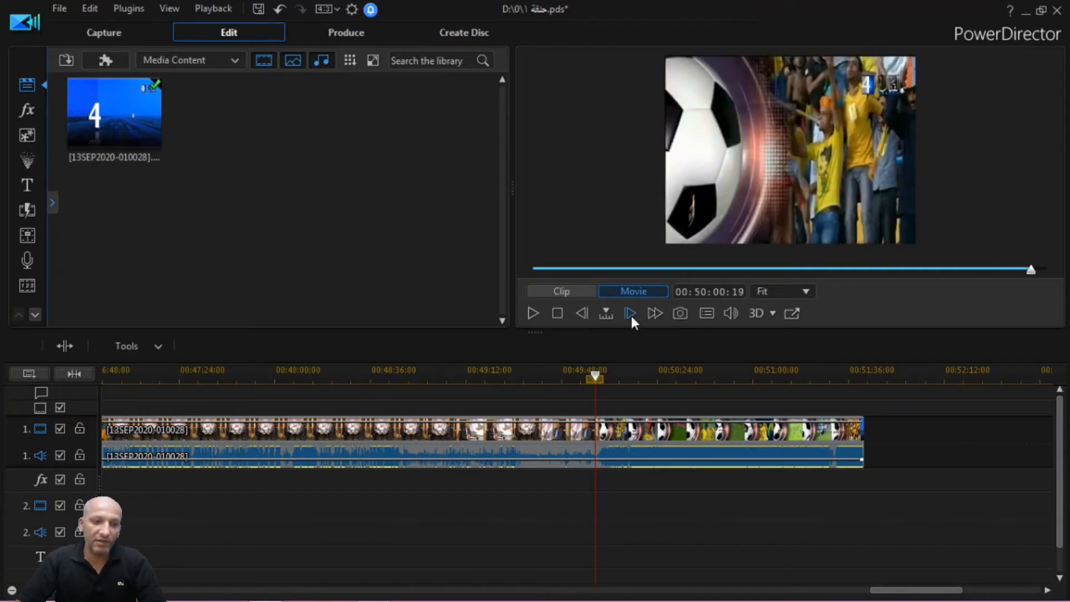
click(582, 313)
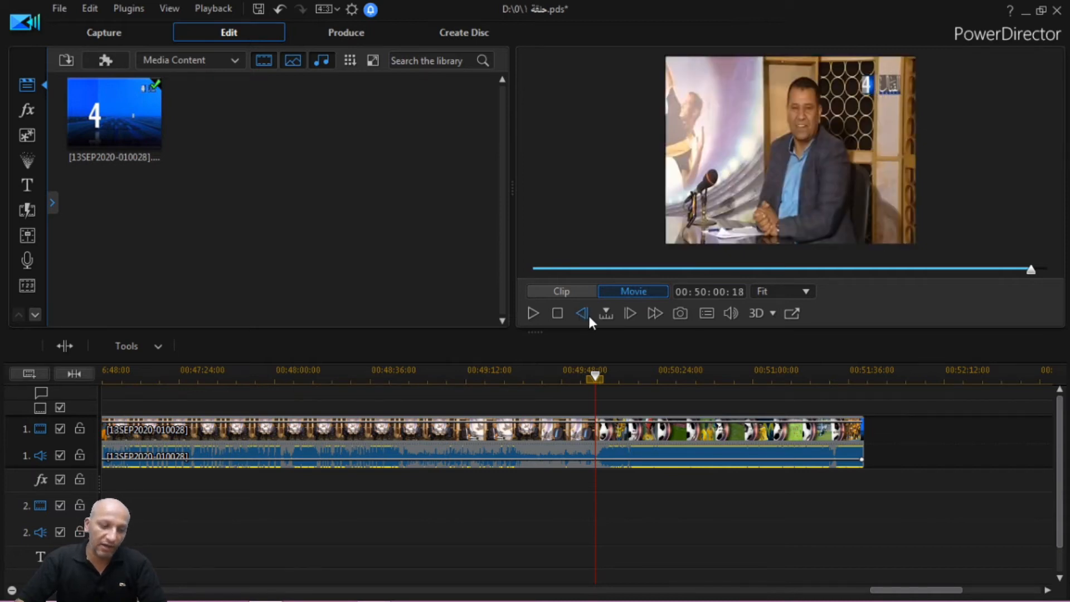
click(632, 315)
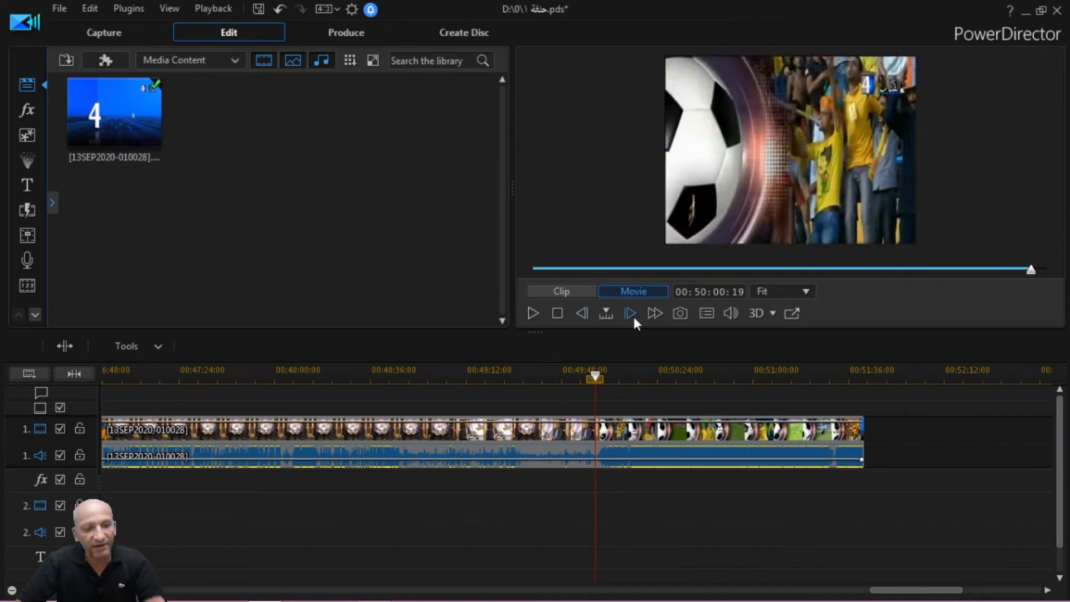
Step: Split the clip between the studio footage and the closing titles at 00:50:00:19, and move the closing part to start at 00:50:51:05
right_click(594, 426)
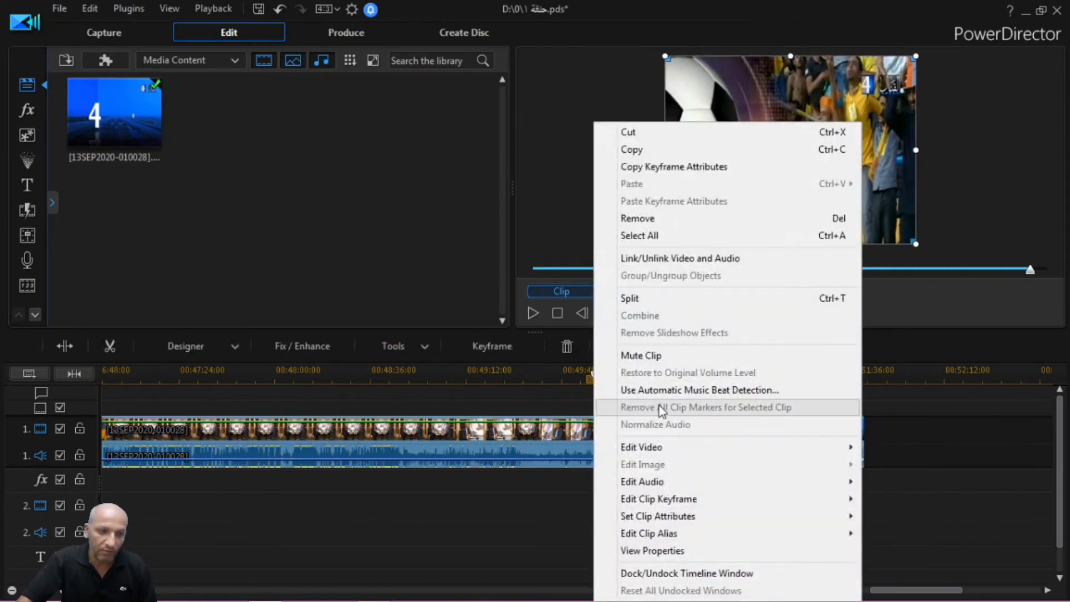
click(637, 299)
drag(635, 446, 791, 433)
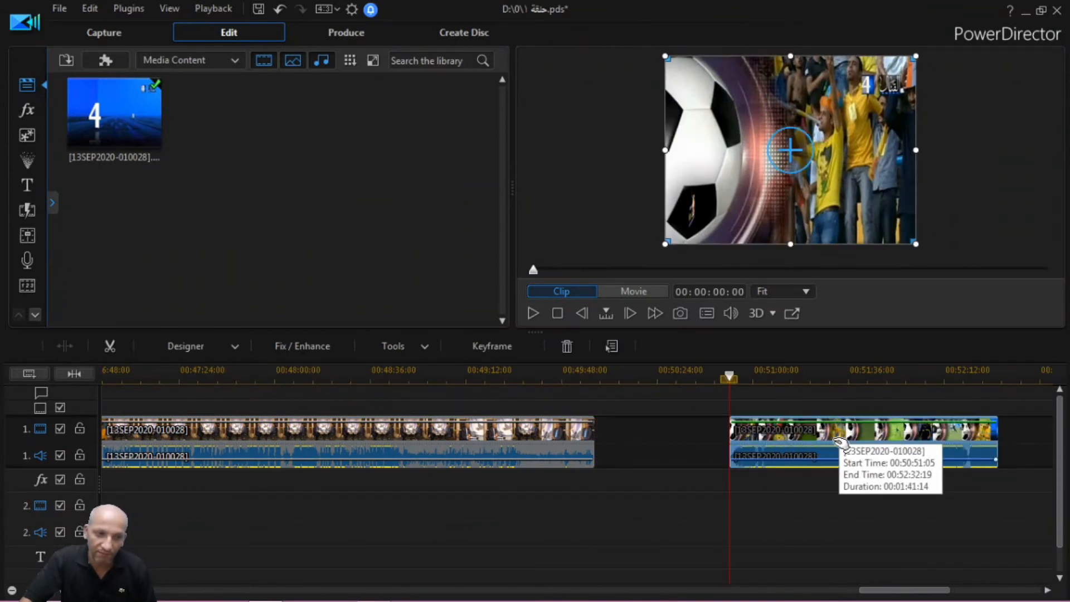
Step: Play across the end of the studio part, check the first frame of the closing part, and review the separated parts along the timeline
click(592, 433)
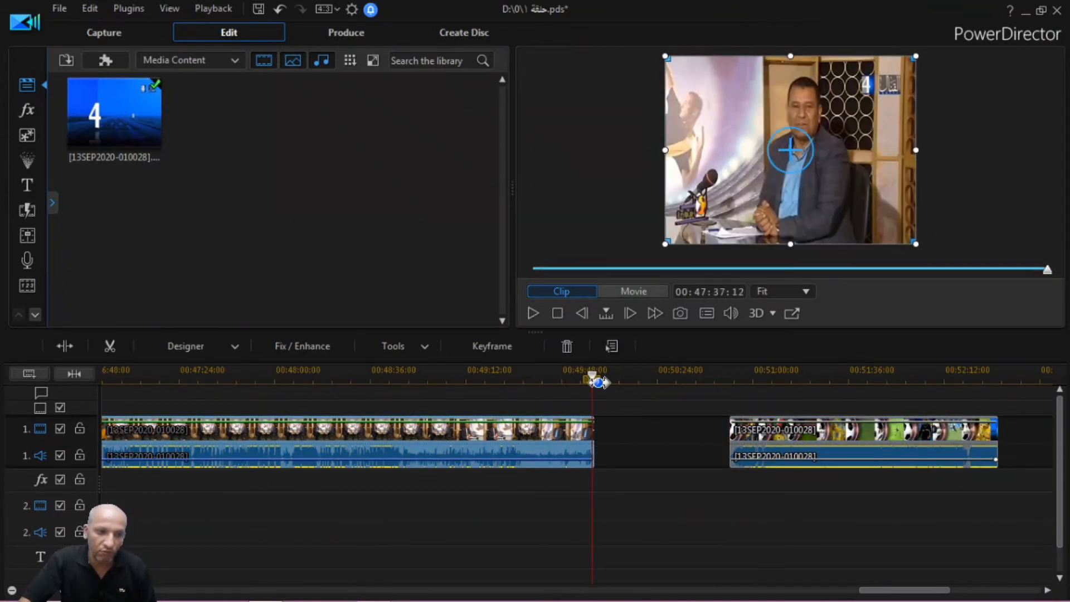
click(527, 315)
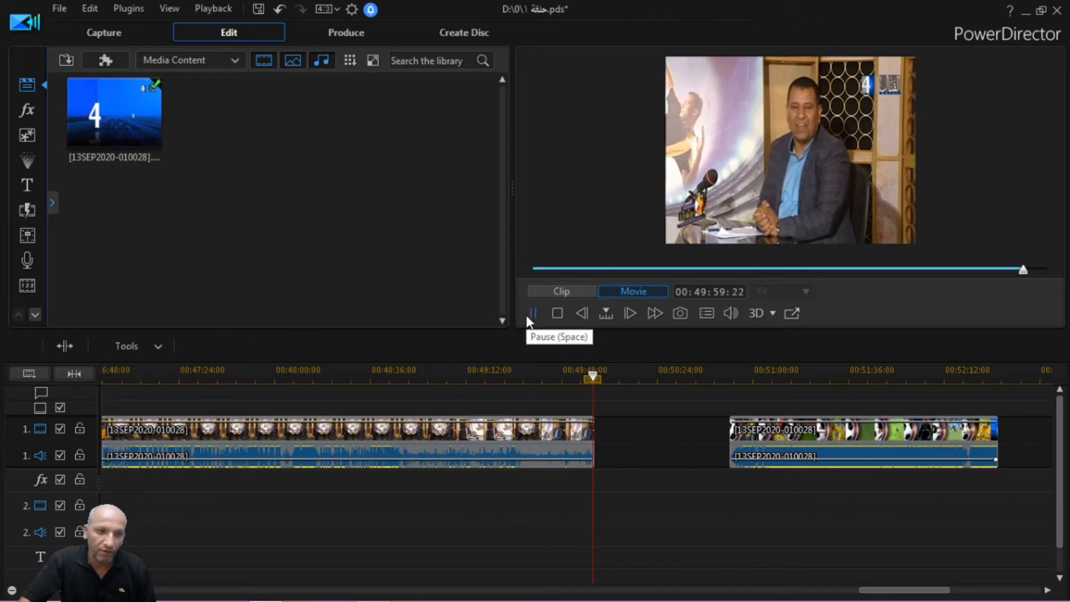
click(526, 316)
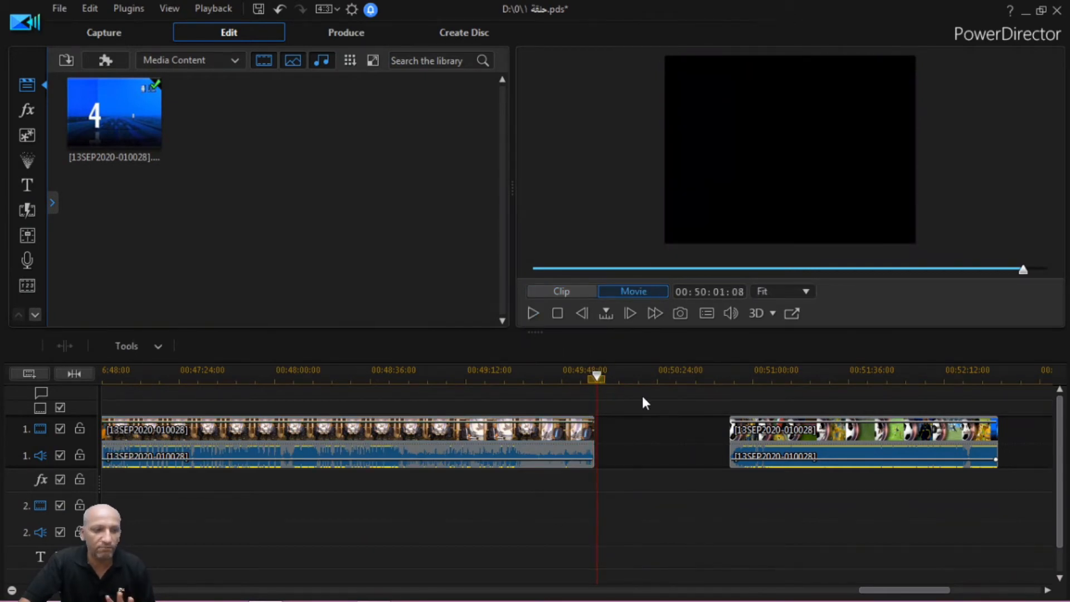
click(728, 379)
click(751, 446)
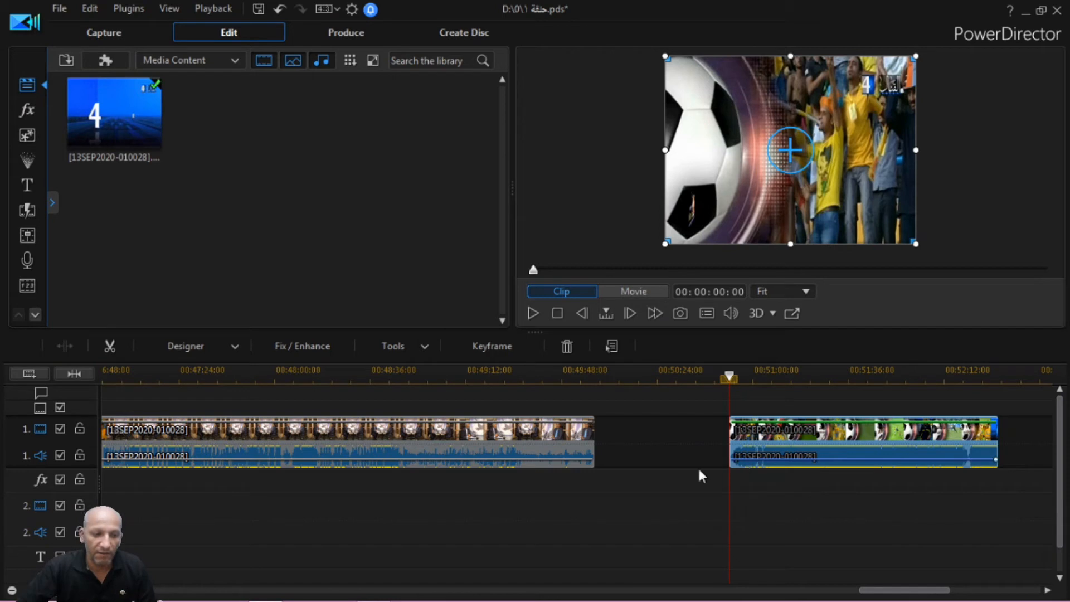
drag(864, 591, 119, 593)
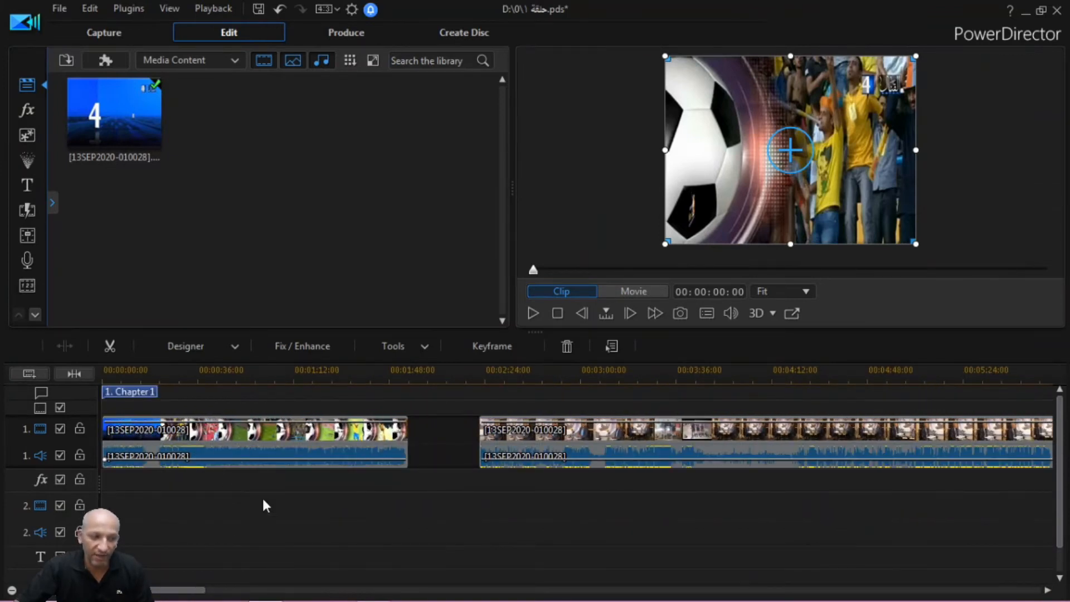
drag(179, 591, 950, 595)
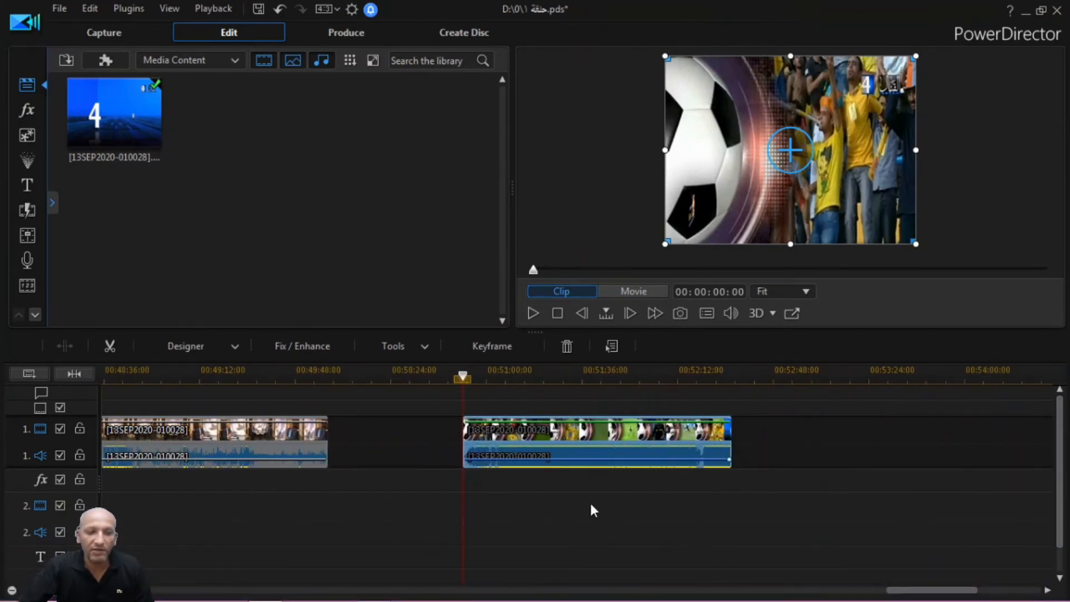